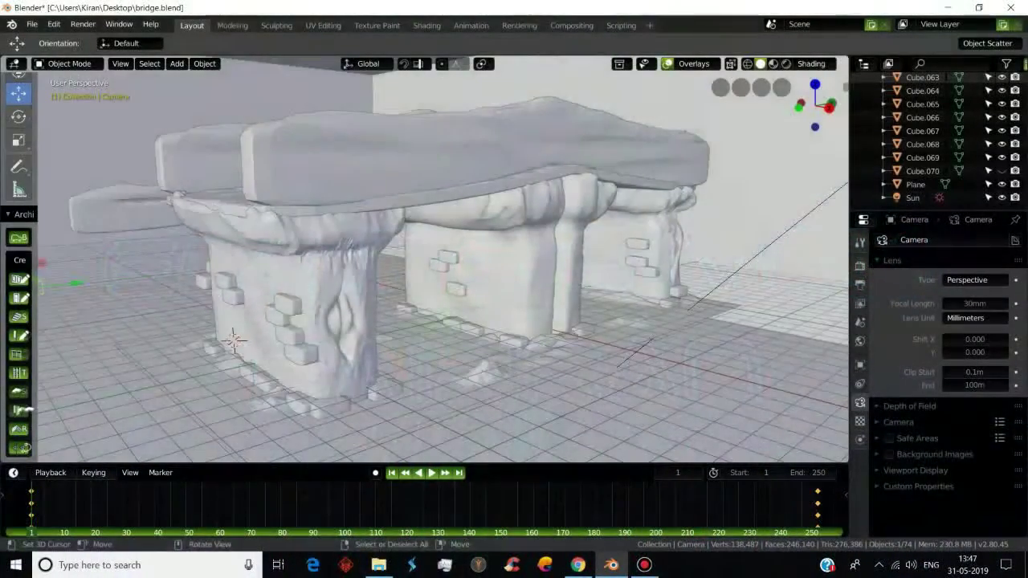
- Orbit the viewport away from the grey stone bridge to view it and the camera from another angle
mouse_move(424, 257)
middle_mouse_down()
mouse_move(515, 331)
mouse_move(547, 293)
middle_mouse_up()
- Select the terrain object Cube.005 and hide it
left_click(482, 377)
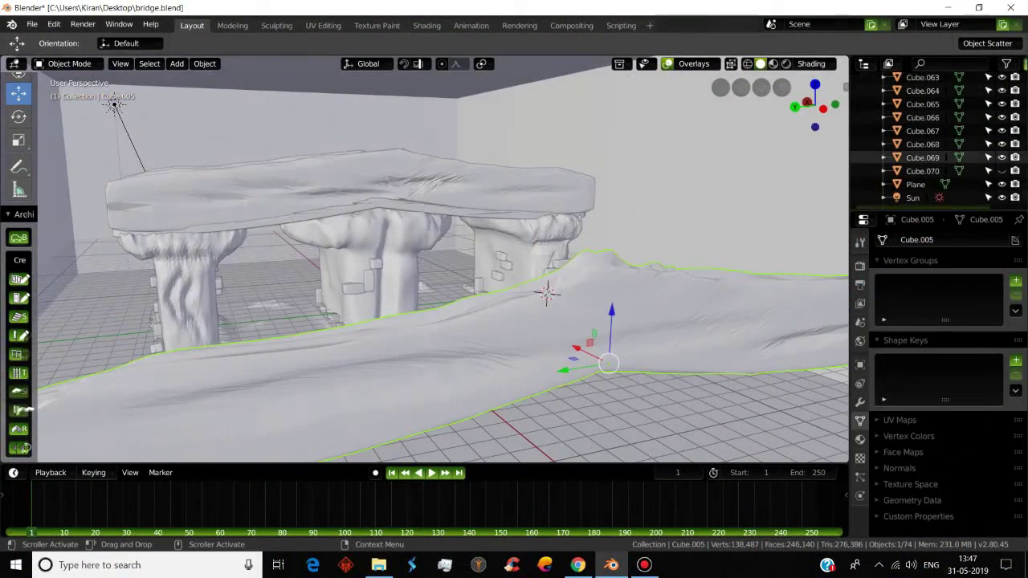
scroll(924, 156, "up", 5)
scroll(946, 152, "up", 5)
scroll(947, 152, "up", 4)
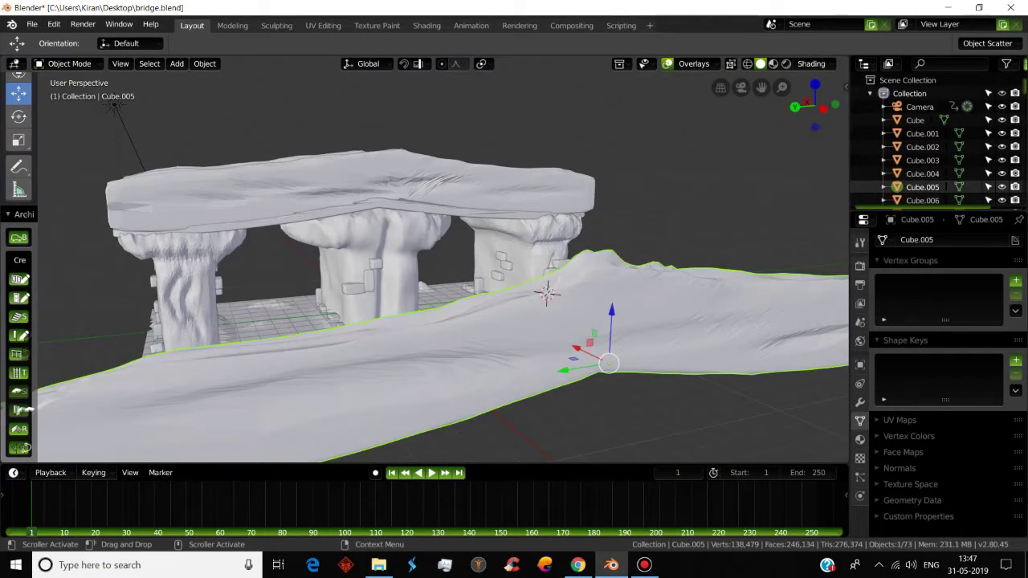
key("h")
- Unhide the large box Cube.070 and orbit around it
scroll(442, 265, "down", 5)
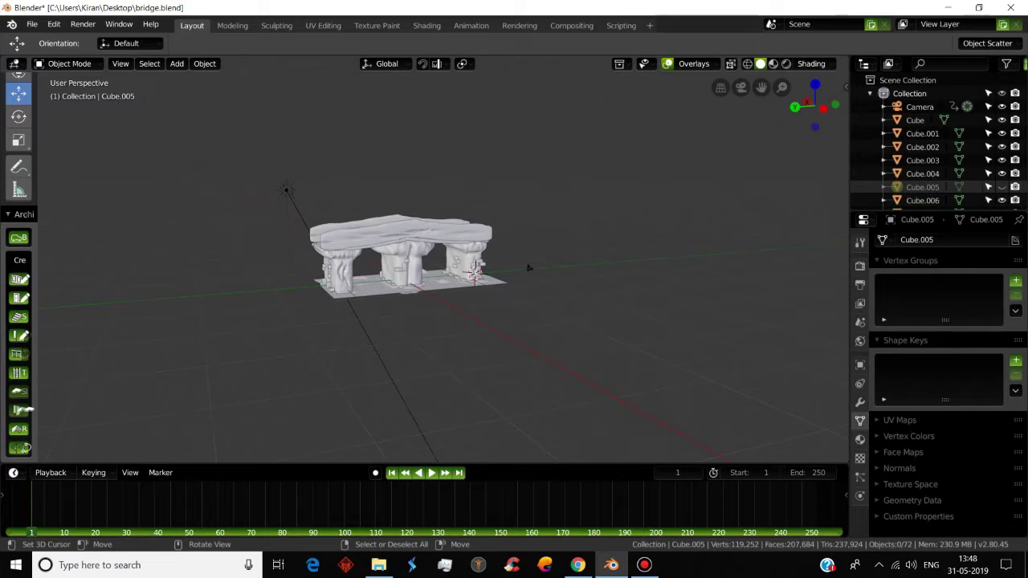
scroll(948, 163, "down", 4)
scroll(948, 162, "down", 5)
scroll(946, 162, "down", 5)
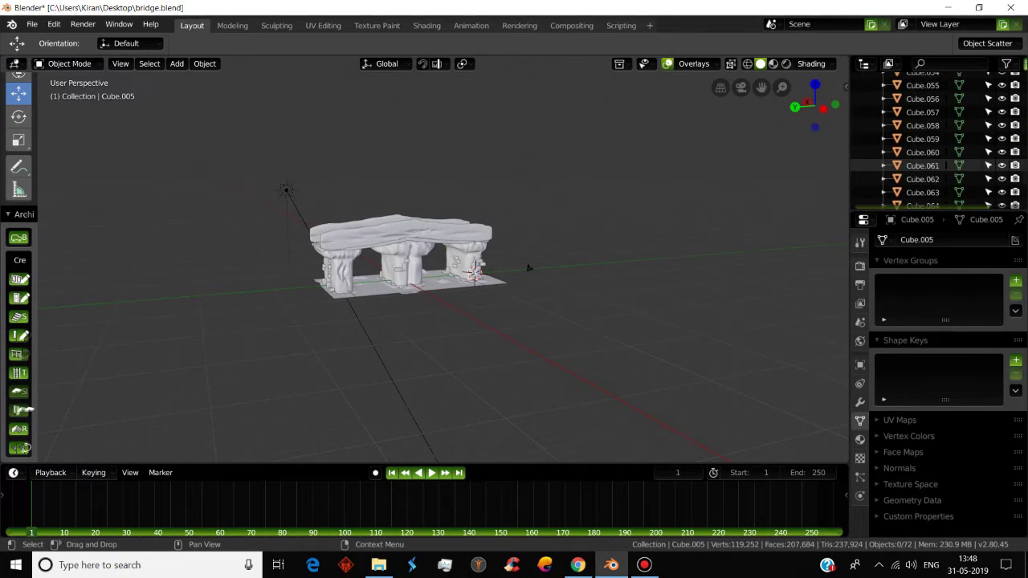
scroll(946, 165, "down", 5)
key("alt+h")
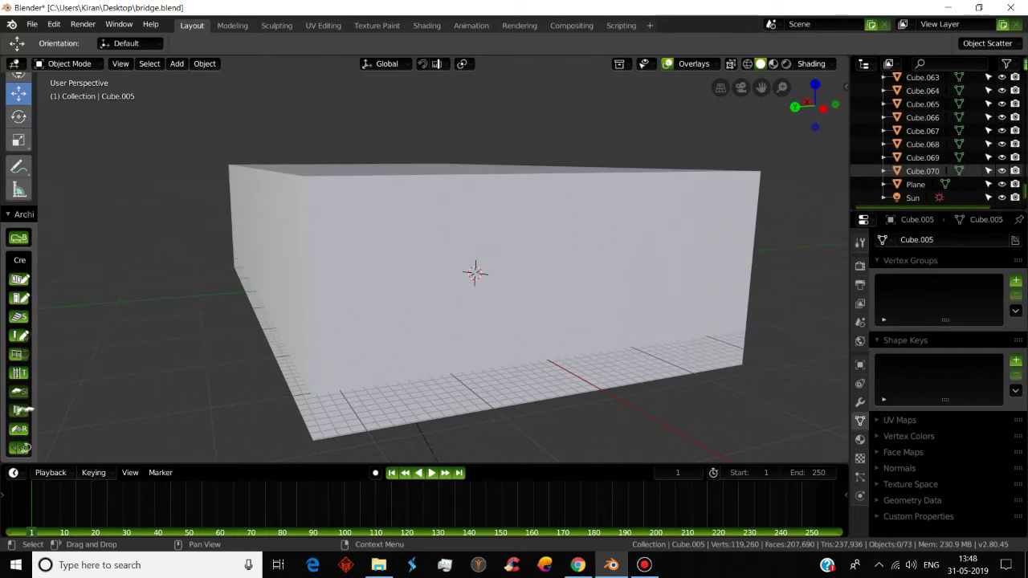
middle_click_drag(529, 268, 482, 269)
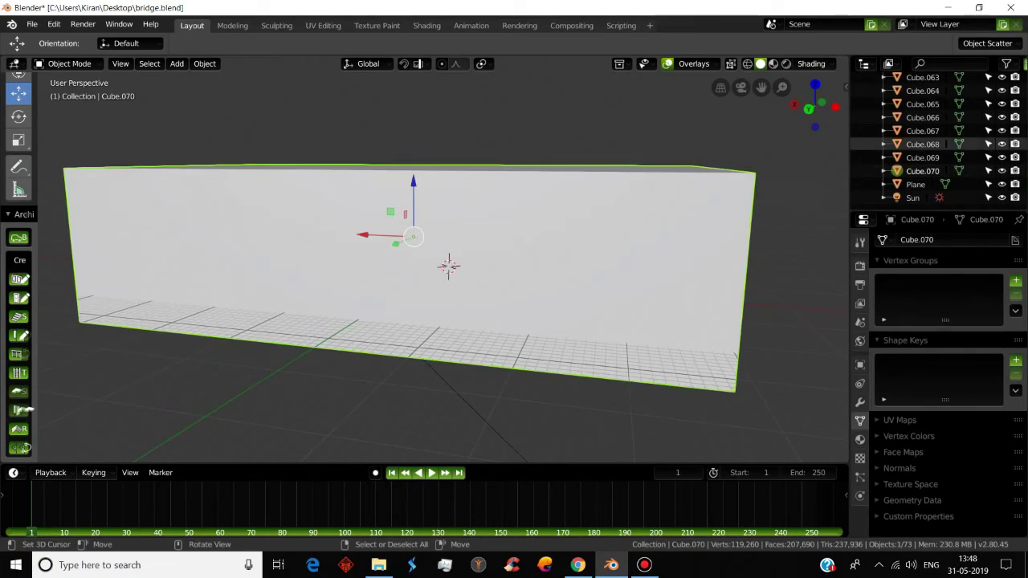
- Switch viewport shading to Material Preview to show the bridge's stone textures
left_click(773, 63)
mouse_move(259, 196)
middle_mouse_down()
mouse_move(281, 201)
mouse_move(359, 283)
mouse_move(347, 297)
mouse_move(265, 301)
mouse_move(556, 359)
mouse_move(551, 338)
middle_mouse_up()
scroll(281, 201, "up", 5)
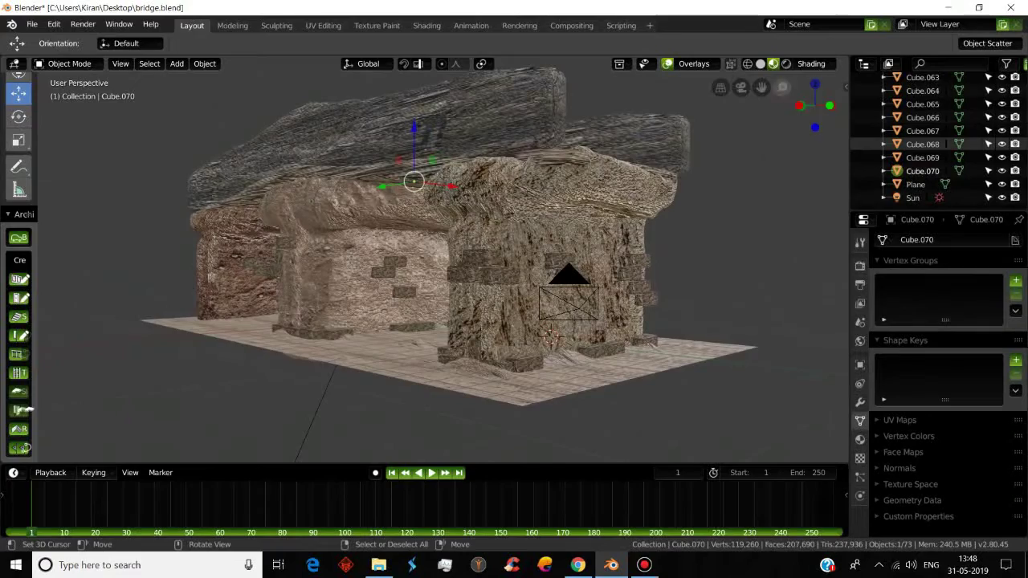
- Switch to Rendered shading and look through the scene camera
key("shift+z")
middle_click_drag(426, 257, 506, 245)
key("KP_0")
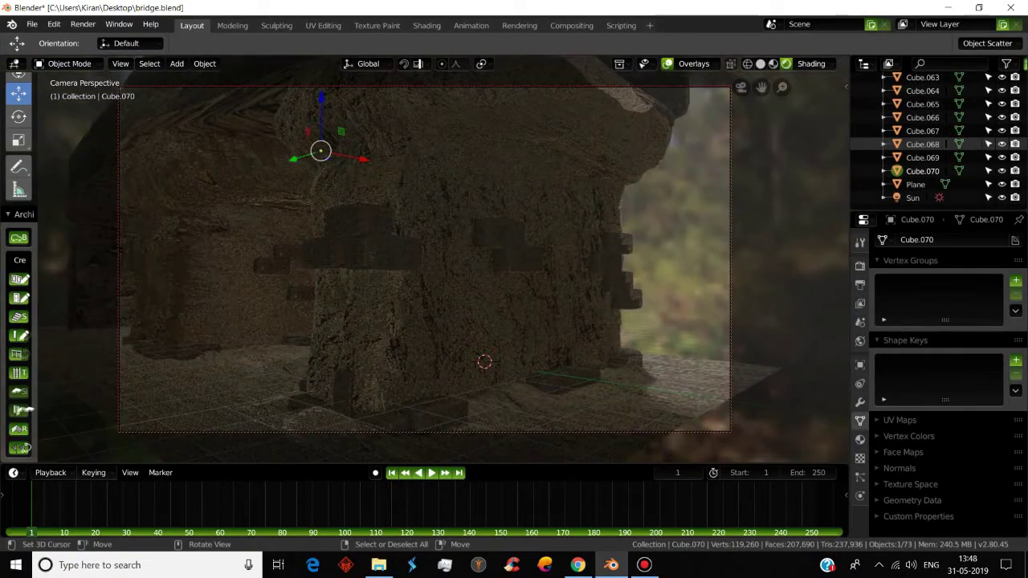
- Walk-fly the camera along and under the bridge toward the forest, keeping a side view
key("shift+grave")
key("Return")
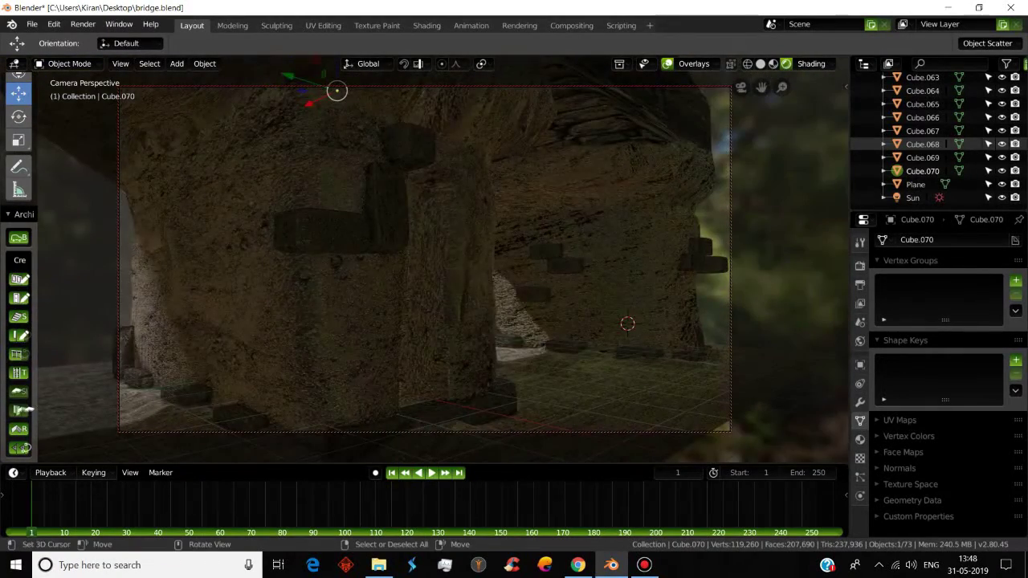
middle_click_drag(426, 257, 474, 251)
key("w")
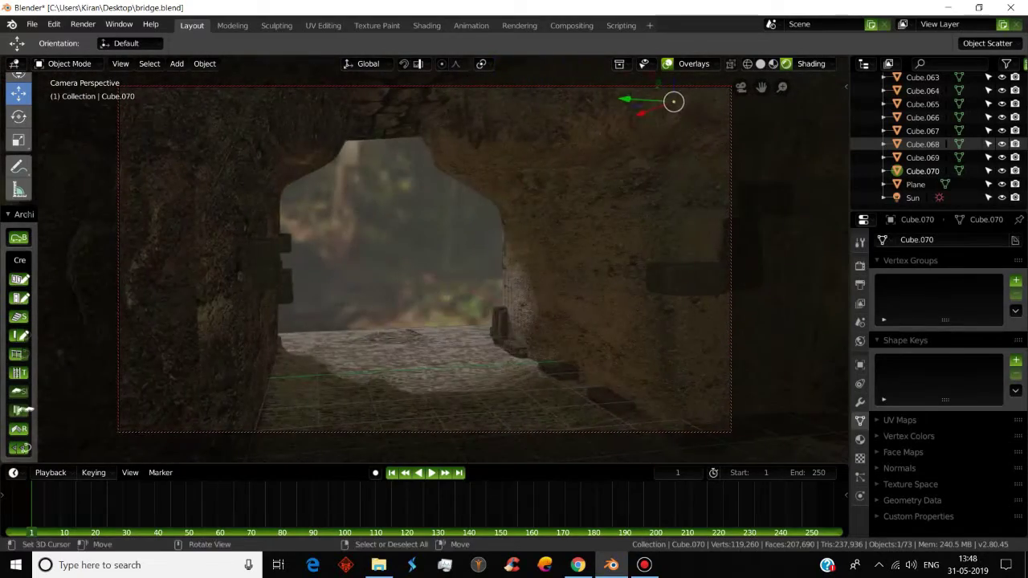
key("w")
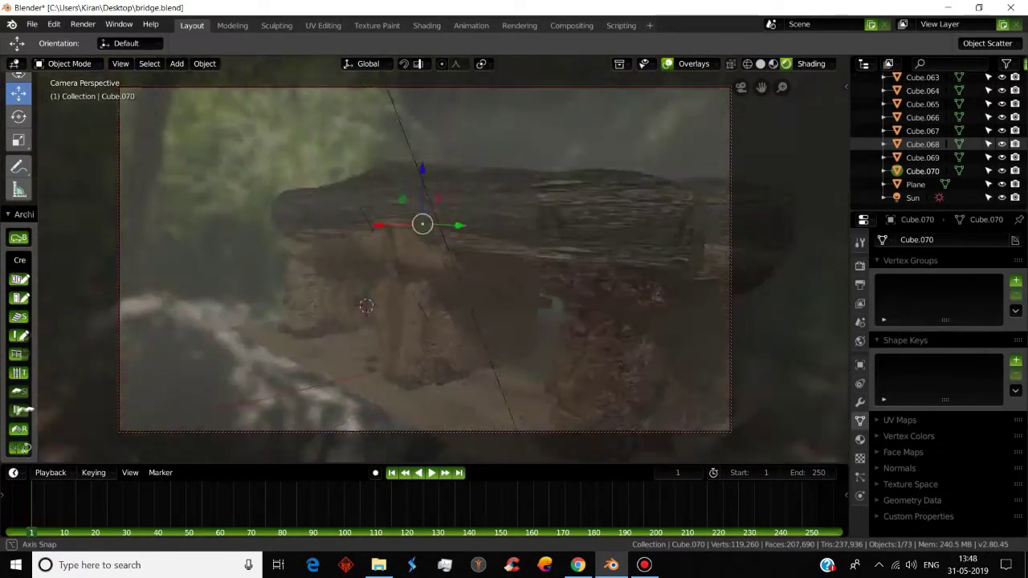
key("Return")
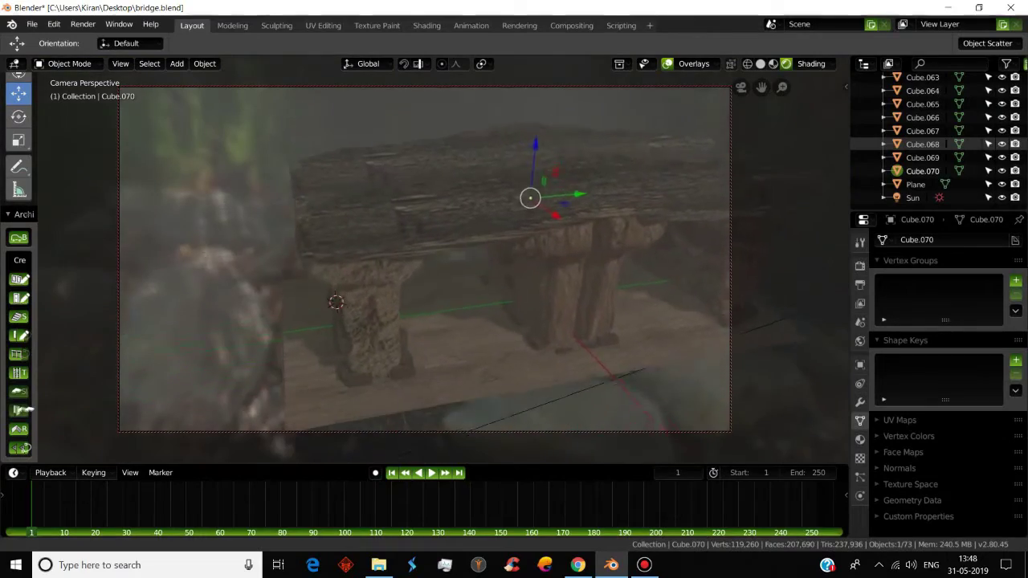
- Walk-fly past the pillar and over the deck to a close view of the bridge stone
key("shift+grave")
key("w")
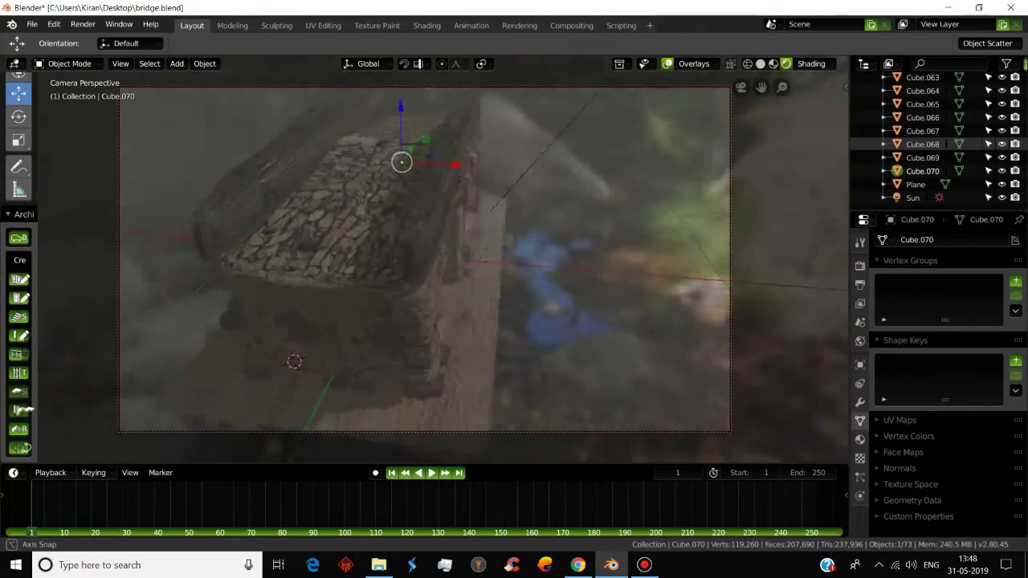
key("w")
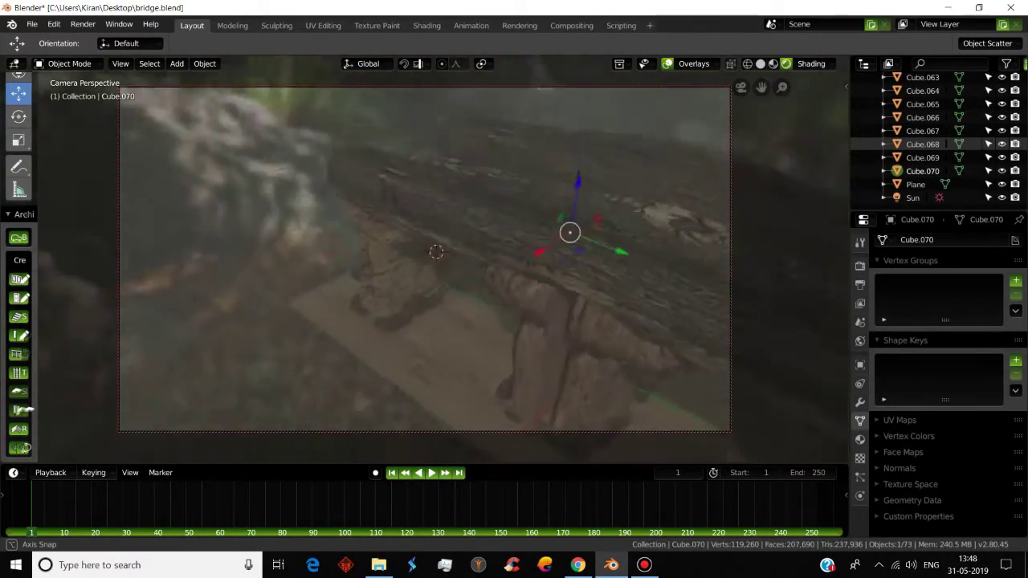
key("shift+grave")
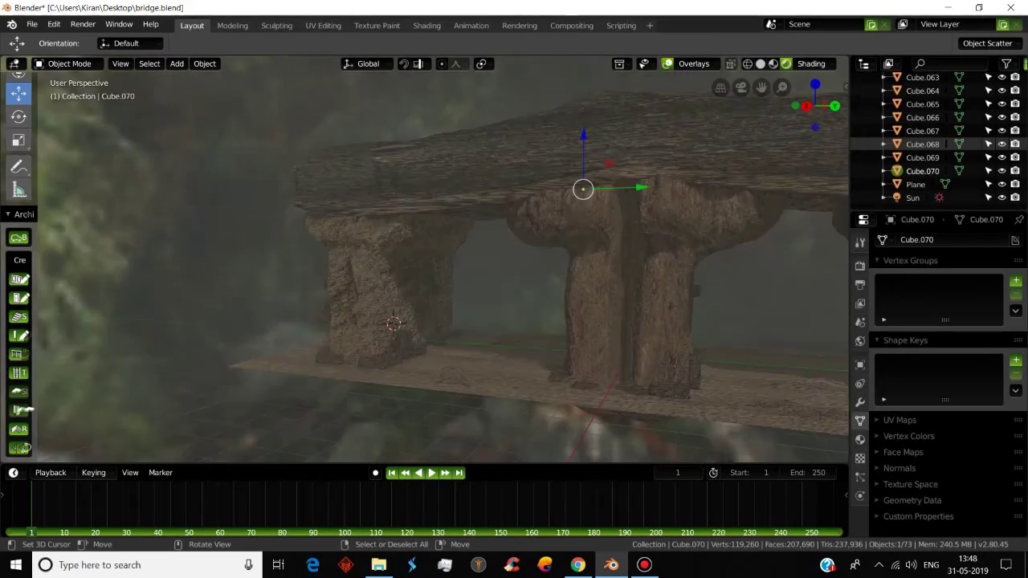
key("s")
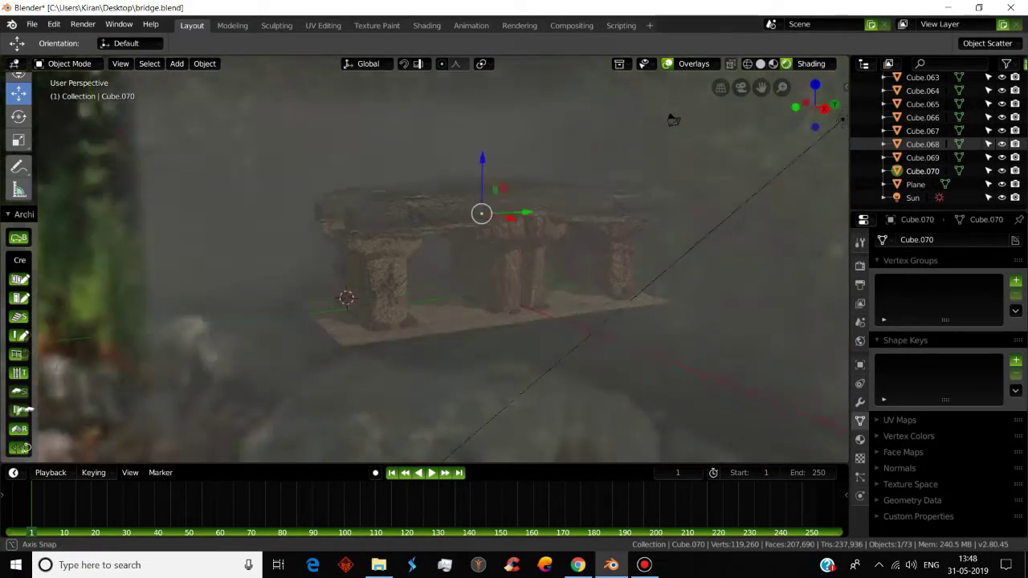
key("w")
key("Return")
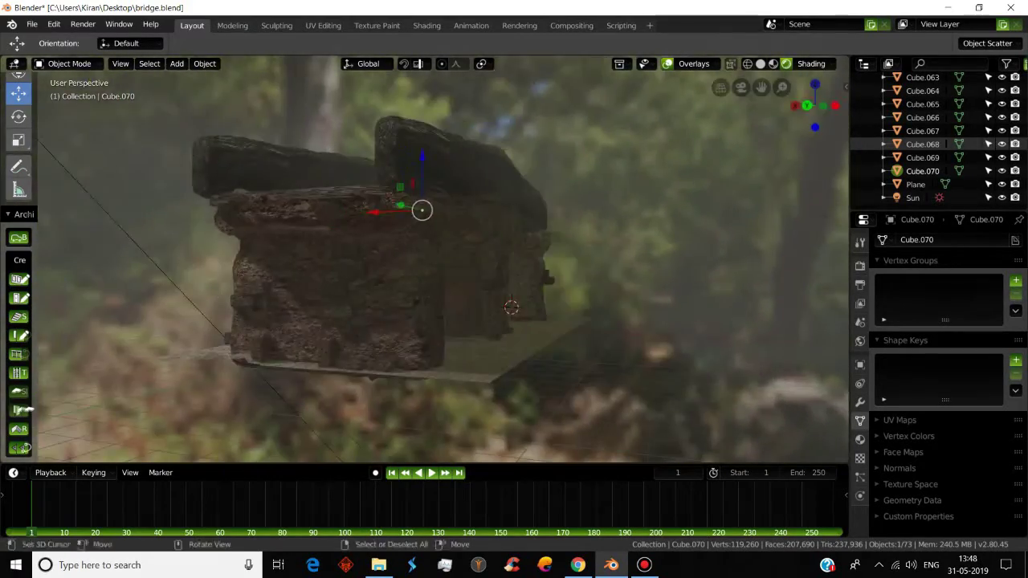
- Set the World background Strength to 0.000 and step the view back from the bridge
left_click(860, 341)
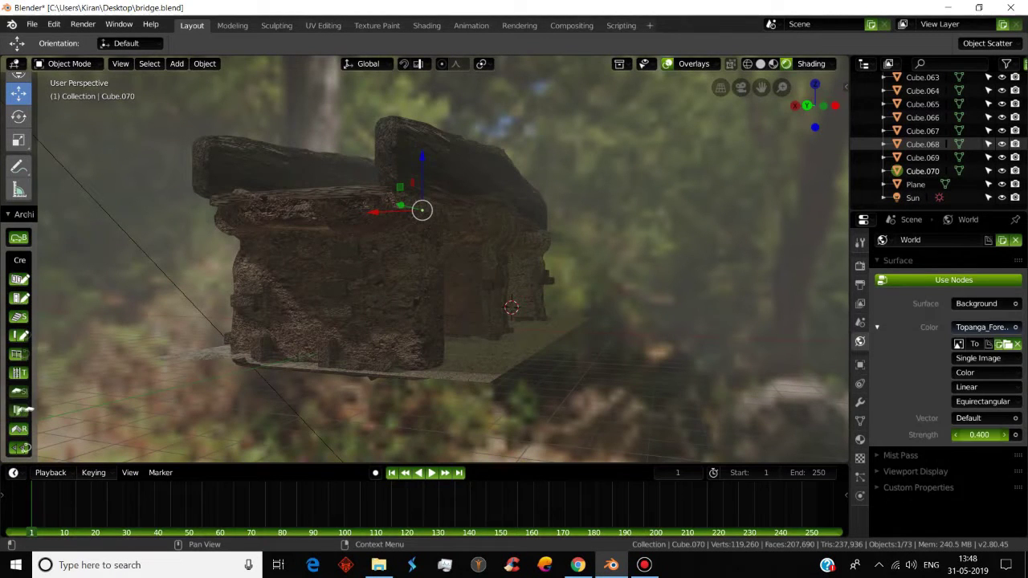
left_click_drag(979, 435, 956, 434)
key("shift+f")
key("s")
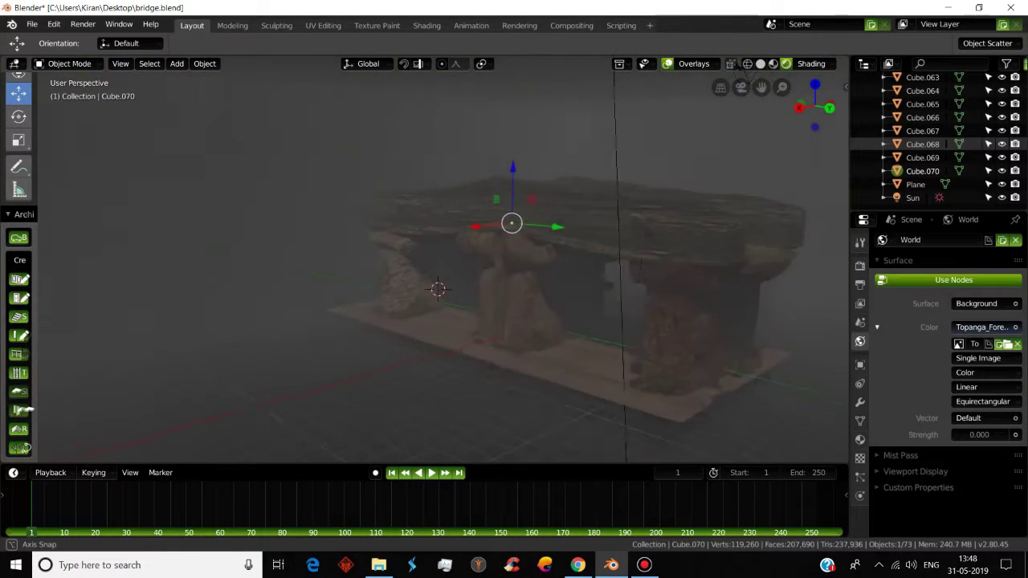
key("Return")
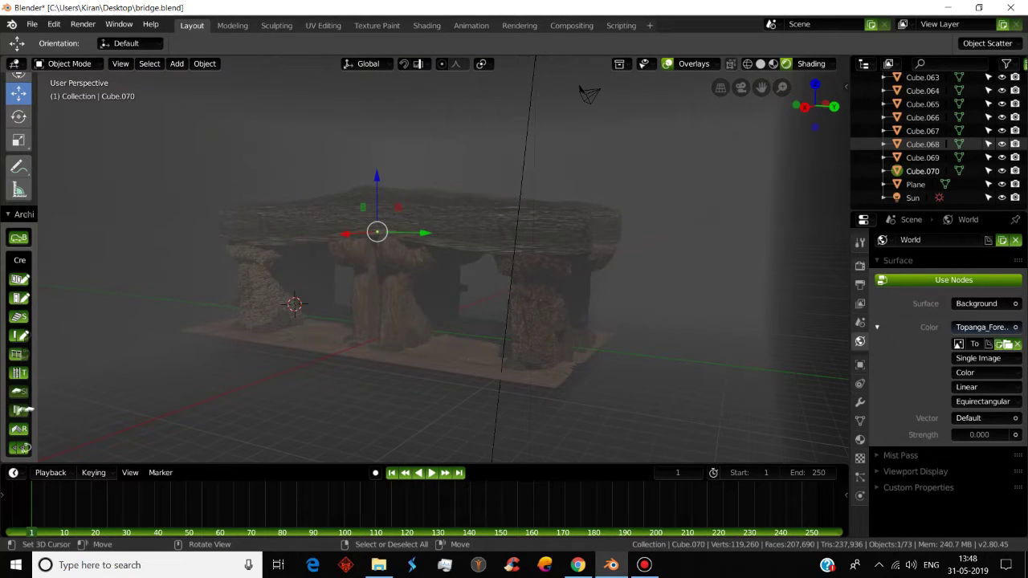
- Orbit and zoom in on the darkened bridge, then show the Render properties
middle_click_drag(425, 257, 482, 257)
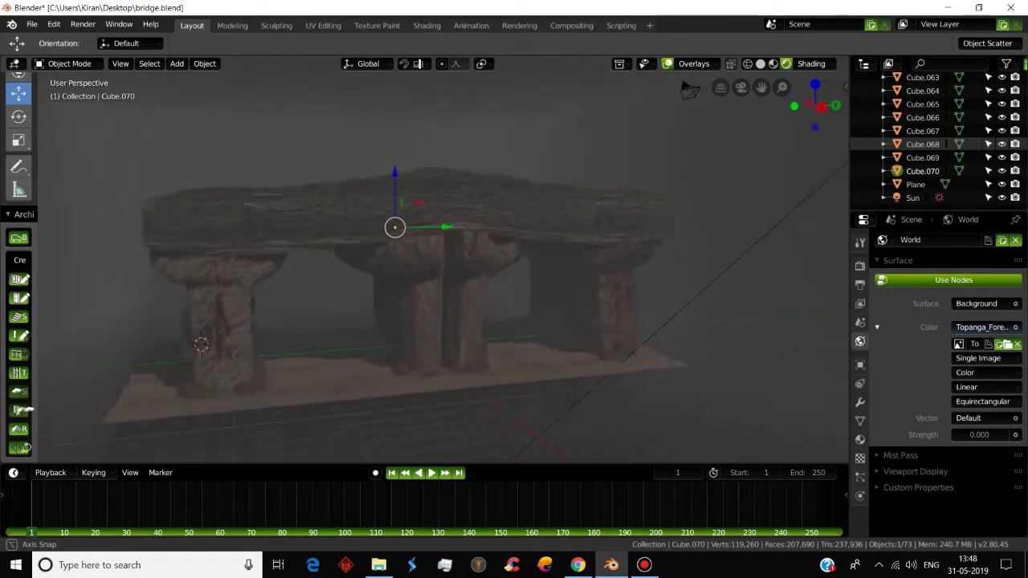
scroll(440, 268, "up", 2)
scroll(440, 267, "up", 2)
scroll(440, 267, "up", 1)
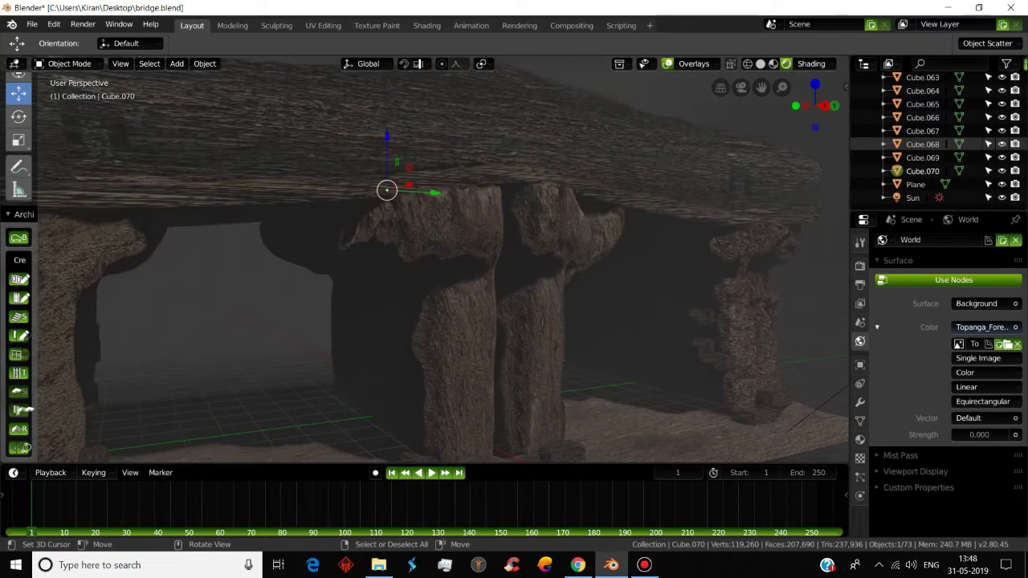
left_click(861, 265)
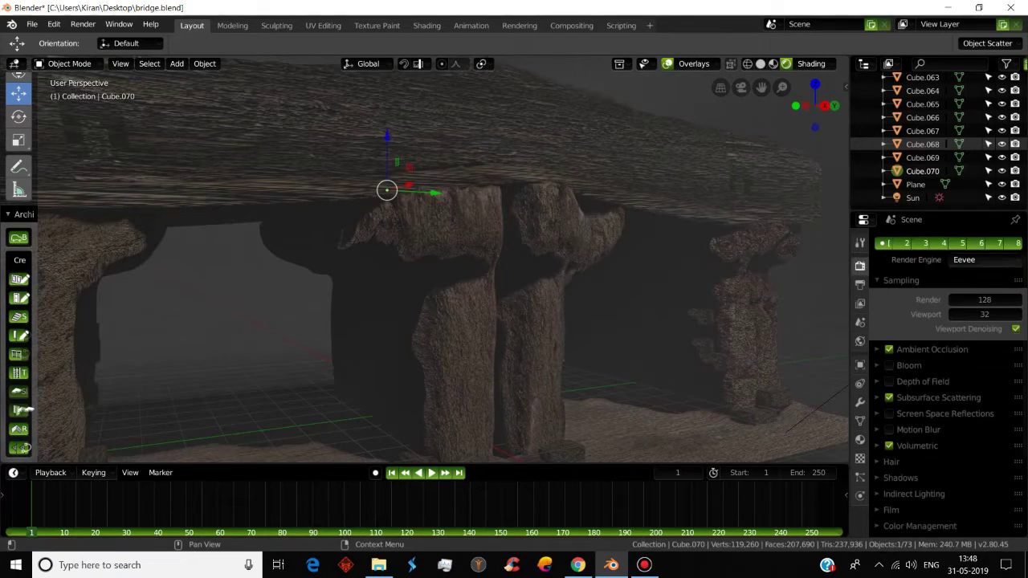
- Set the render engine to Cycles, review its 64 render / 25 viewport samples, and reopen the engine list
left_click(972, 260)
left_click(972, 215)
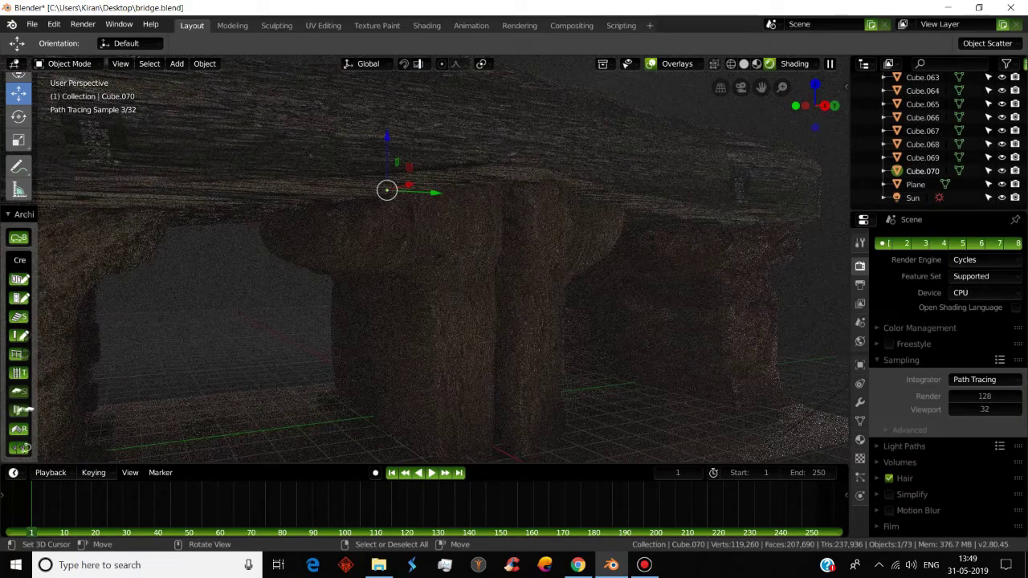
scroll(141, 367, "down", 2)
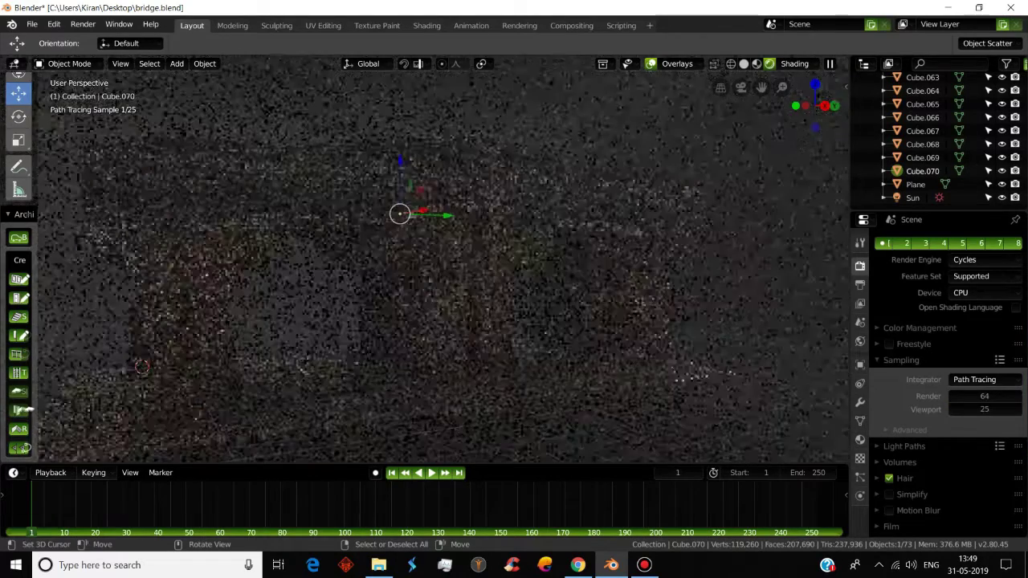
left_click(986, 260)
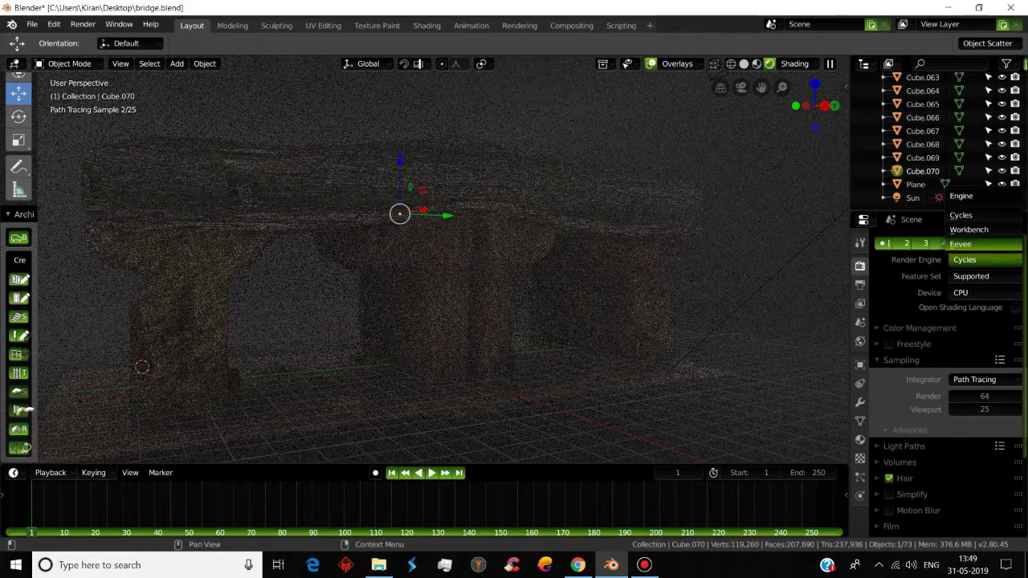
- Switch the render engine to Eevee and duplicate the sun lamp above the bridge
left_click(961, 243)
mouse_move(450, 321)
middle_mouse_down()
mouse_move(494, 61)
mouse_move(133, 347)
mouse_move(230, 426)
mouse_move(154, 419)
mouse_move(265, 305)
middle_mouse_up()
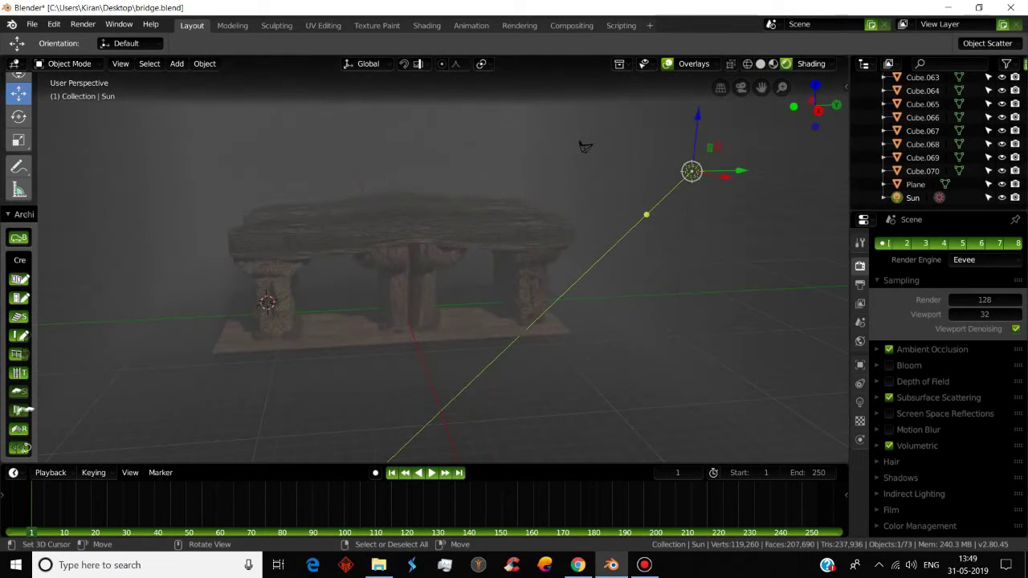
key("shift+d")
- Move Sun.001 toward the bridge centre and rotate it to aim at the bridge
key("g")
left_click(344, 259)
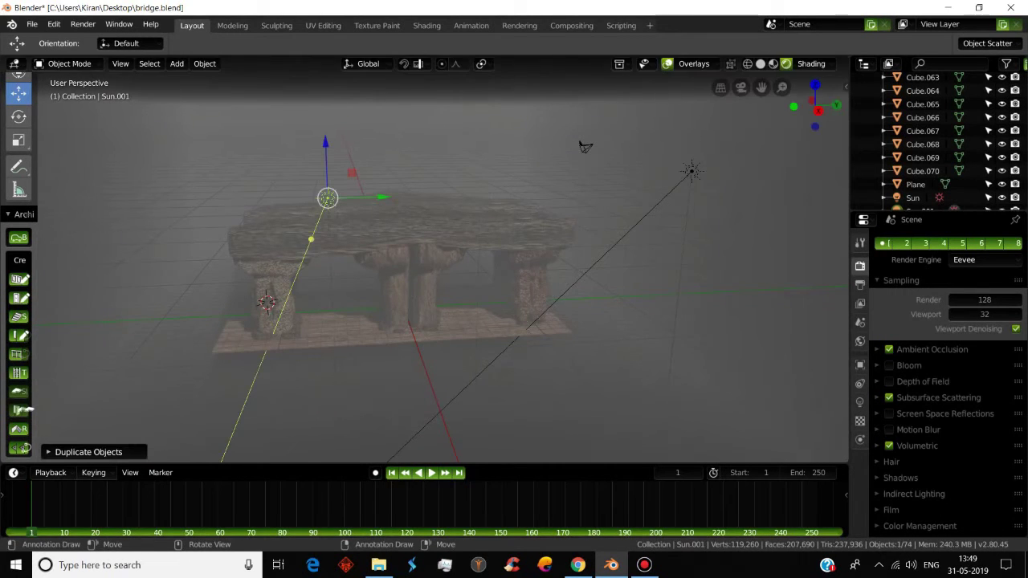
key("r")
key("r")
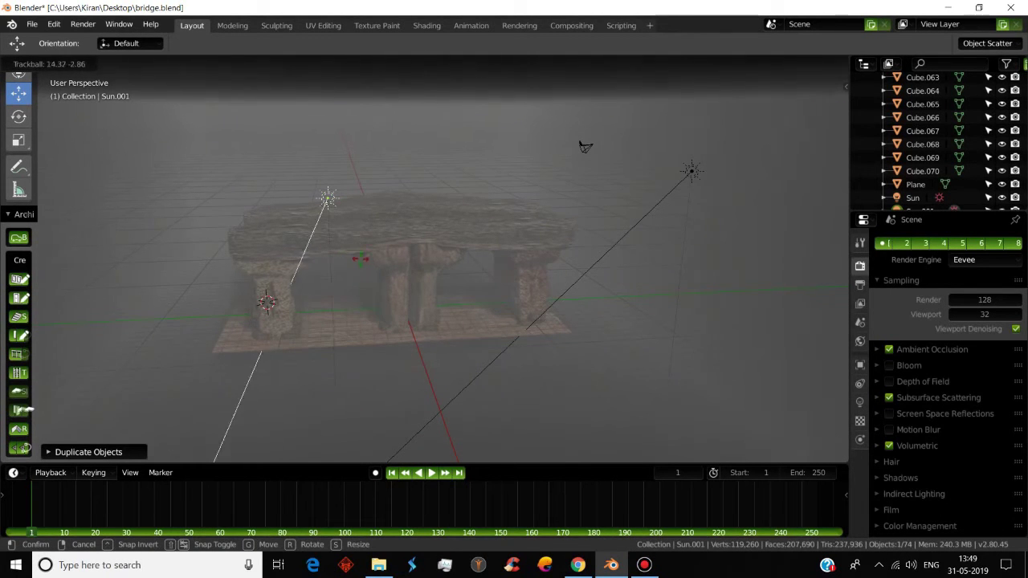
left_click(585, 147)
- Change Sun.001 into an Area light in its Light properties
middle_click_drag(584, 146, 546, 153)
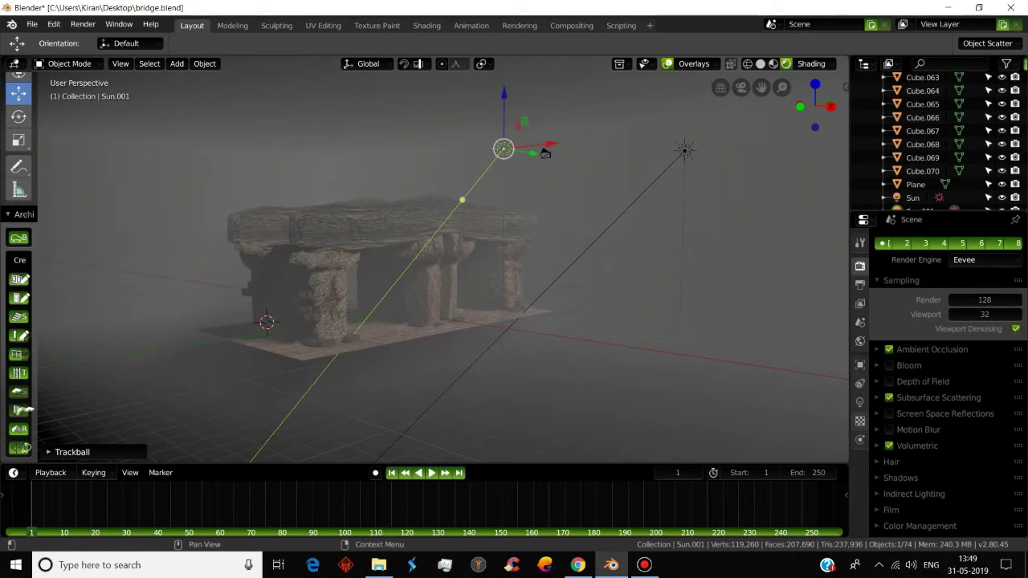
left_click(860, 402)
left_click(1003, 296)
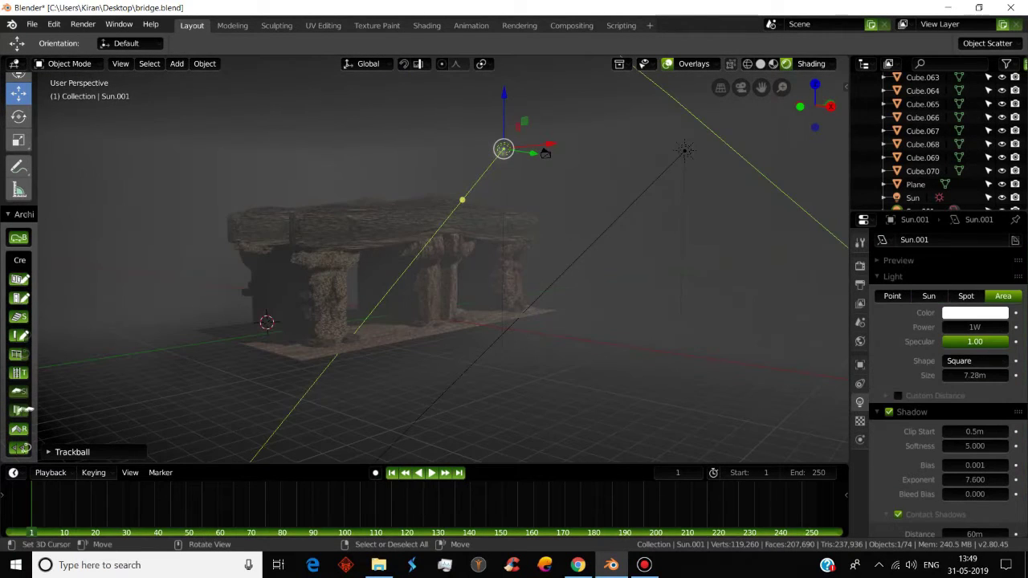
- Orbit and zoom around bridge mesh Cube.070 from several angles, then select area lamp Sun.001
mouse_move(514, 153)
middle_mouse_down()
mouse_move(470, 144)
mouse_move(286, 200)
mouse_move(153, 215)
middle_mouse_up()
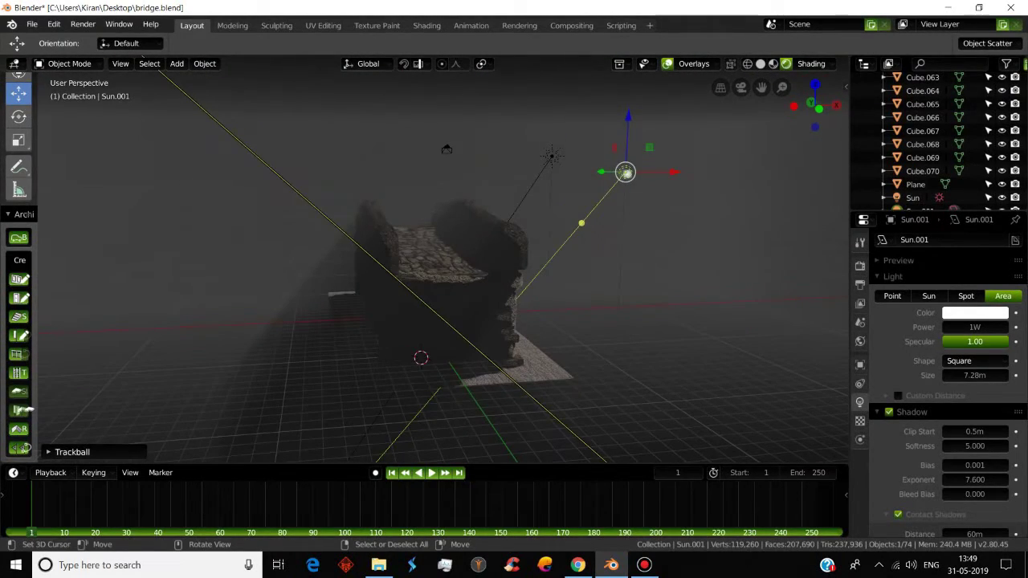
left_click(922, 171)
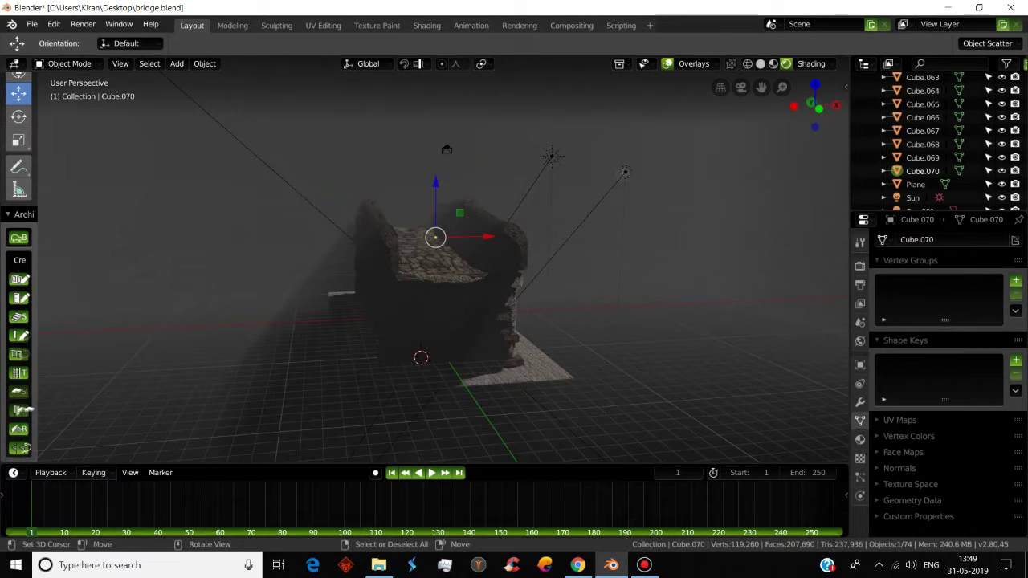
key("KP_Decimal")
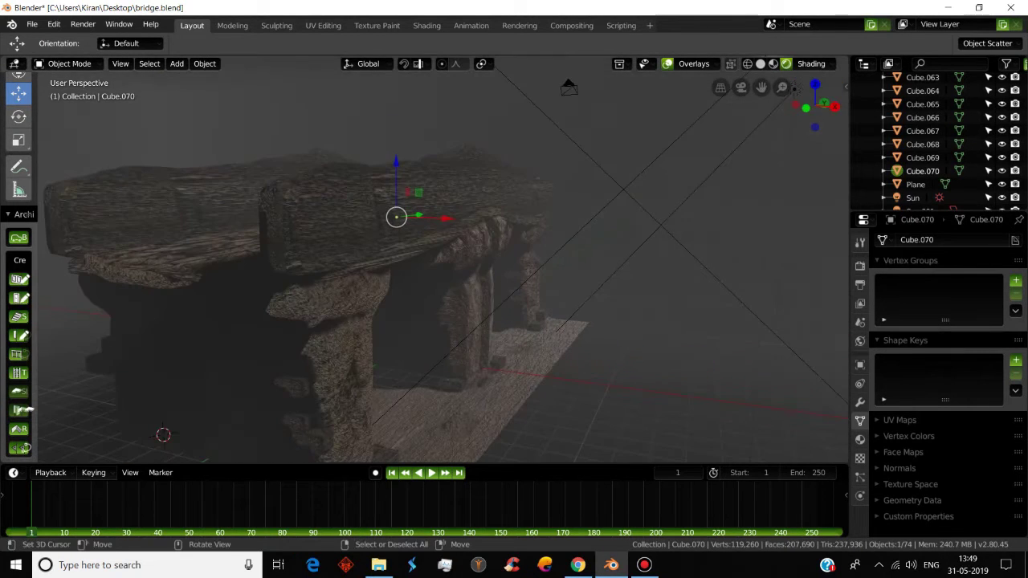
middle_click_drag(425, 265, 386, 241)
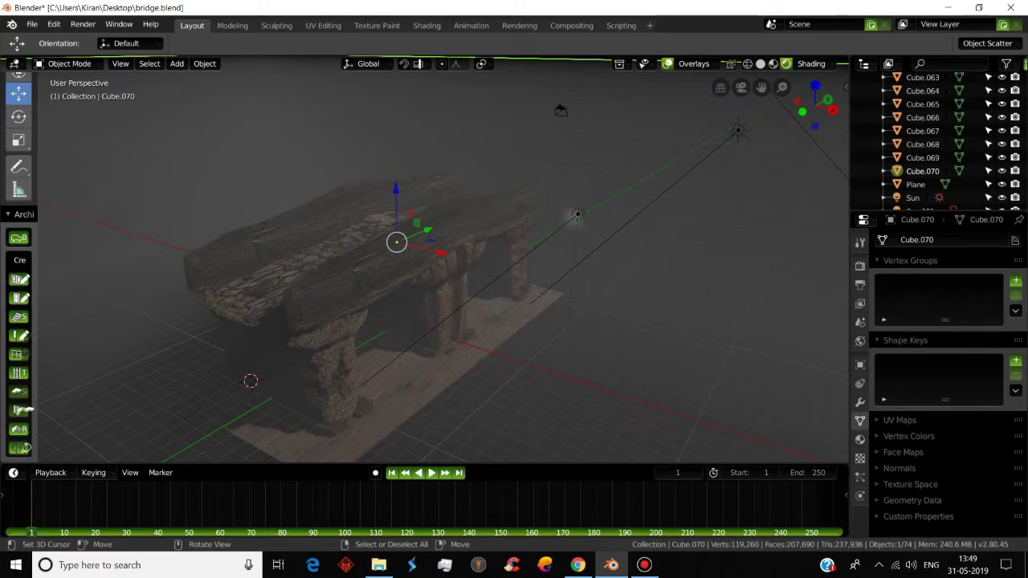
key("Home")
key("KP_Decimal")
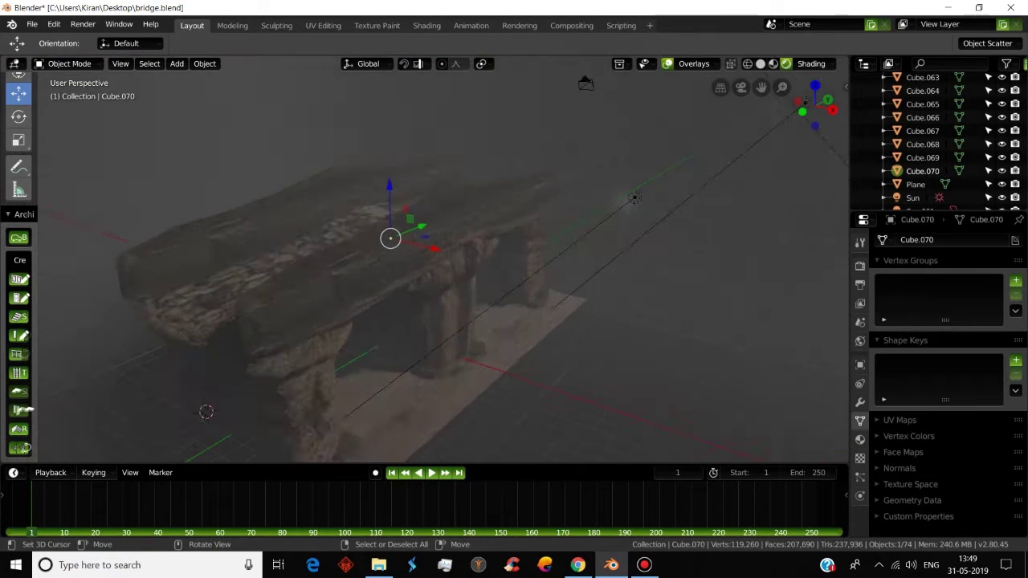
key("KP_2")
key("KP_2")
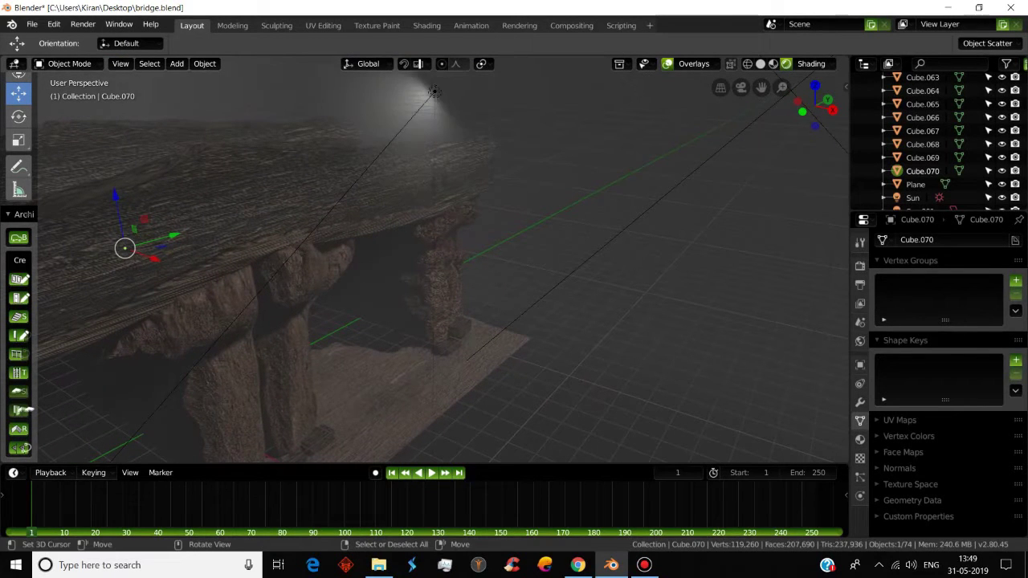
left_click(434, 91)
- Switch to Solid shading and scale up area light Sun.001 over the bridge
key("s")
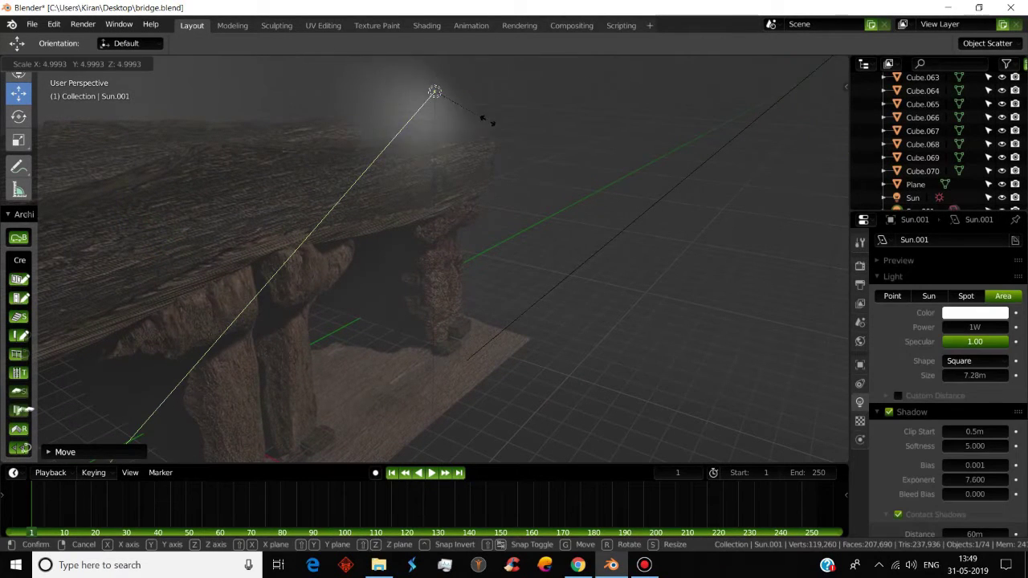
key("Return")
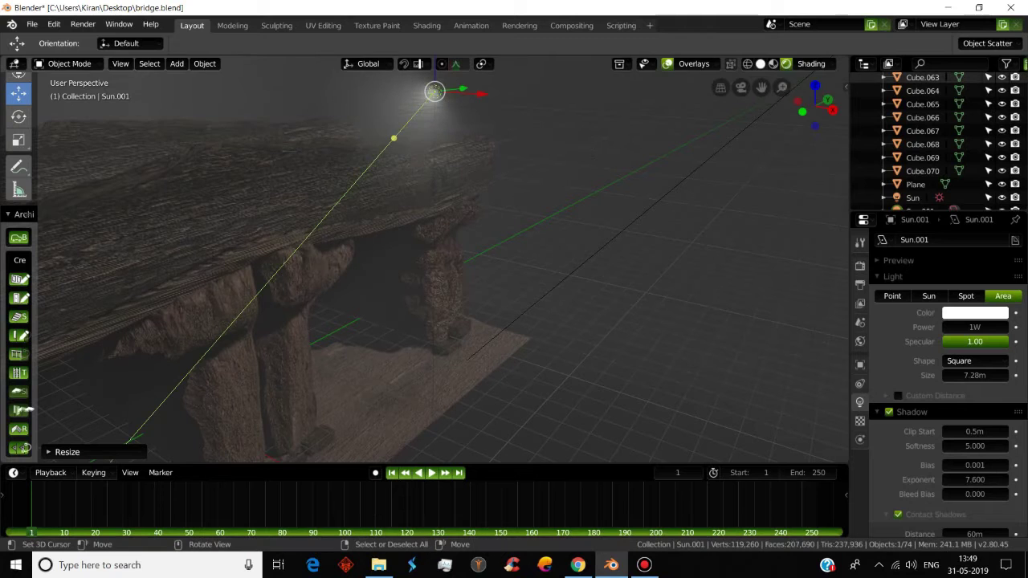
key("shift+z")
key("s")
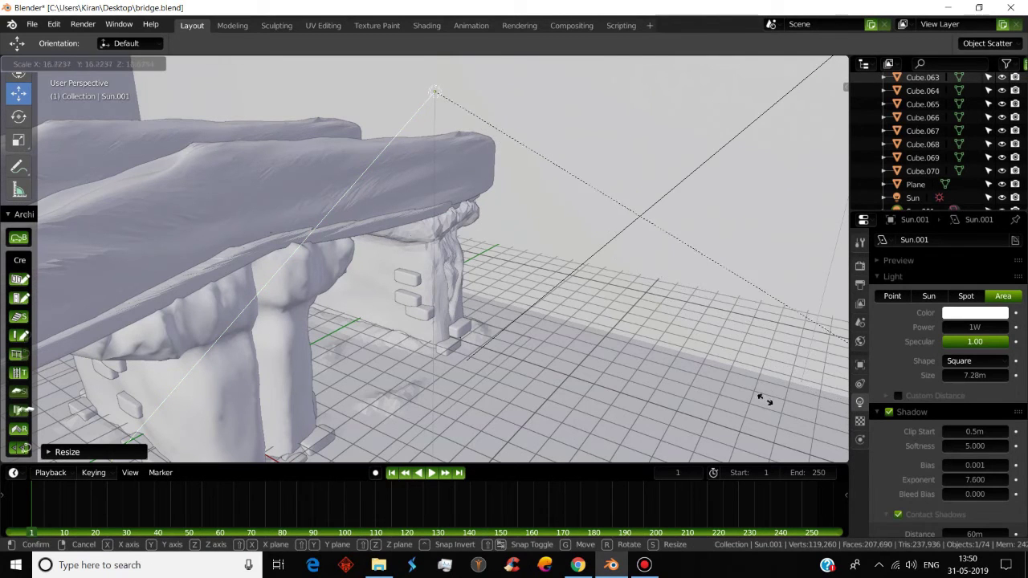
left_click(763, 399)
middle_click_drag(456, 64, 494, 66)
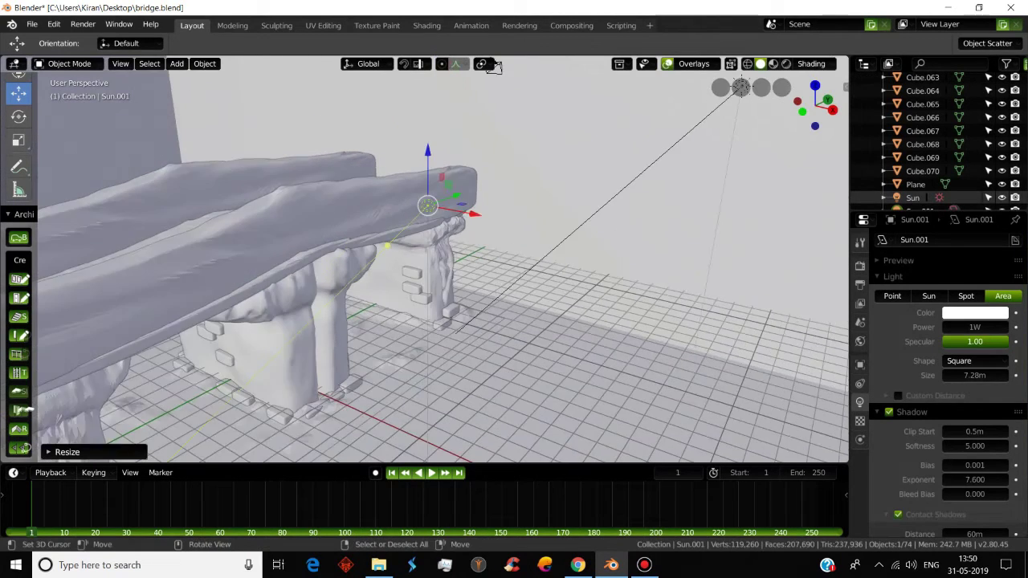
- Rescale Sun.001 again, then switch its type to Point and back to Area
key("s")
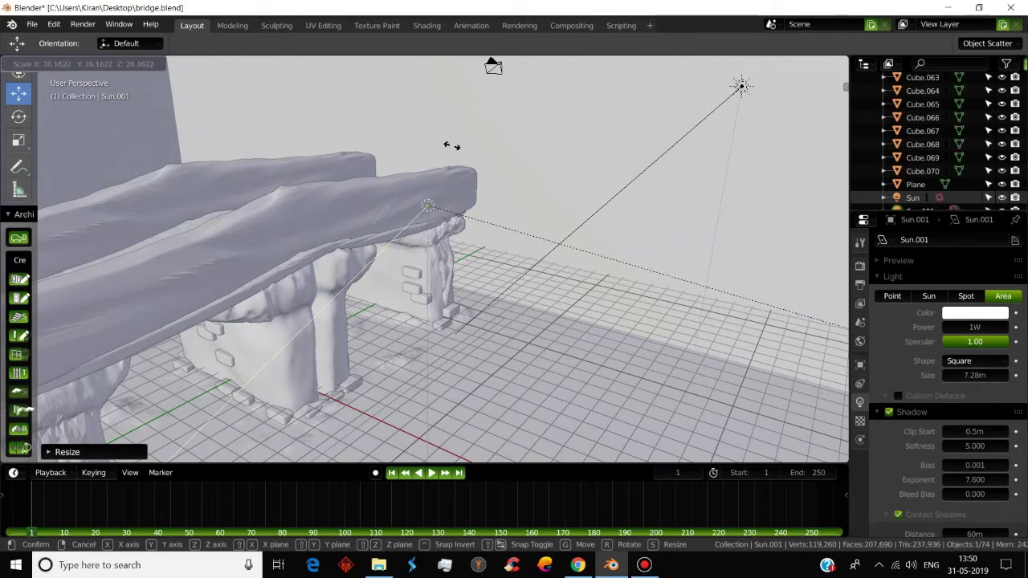
key("Escape")
key("s")
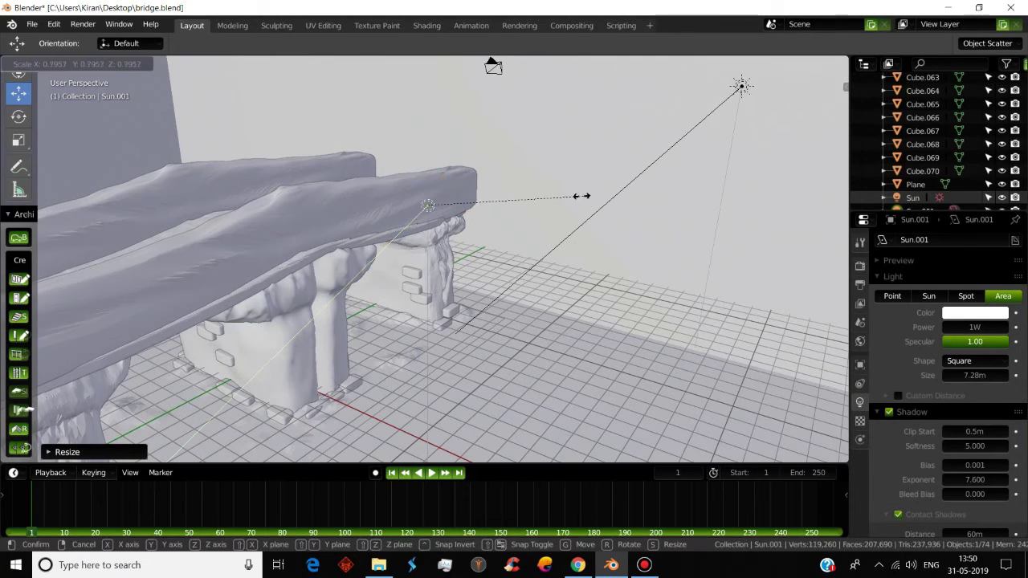
left_click(835, 247)
left_click(893, 296)
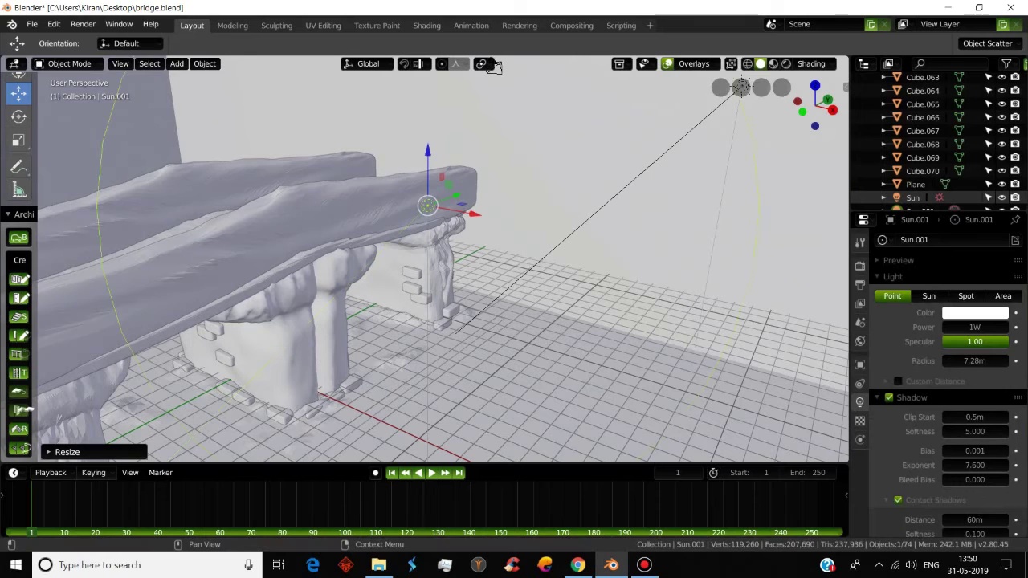
left_click(1004, 295)
- Undo an inverted scale and resize Sun.001 to sit just above the bridge deck
key("s")
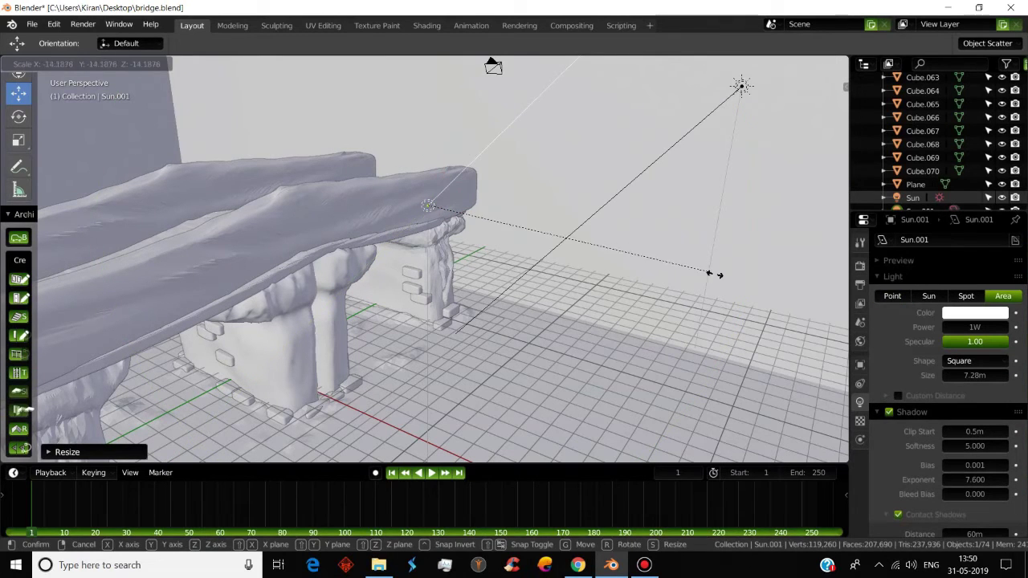
right_click(812, 305)
key("s")
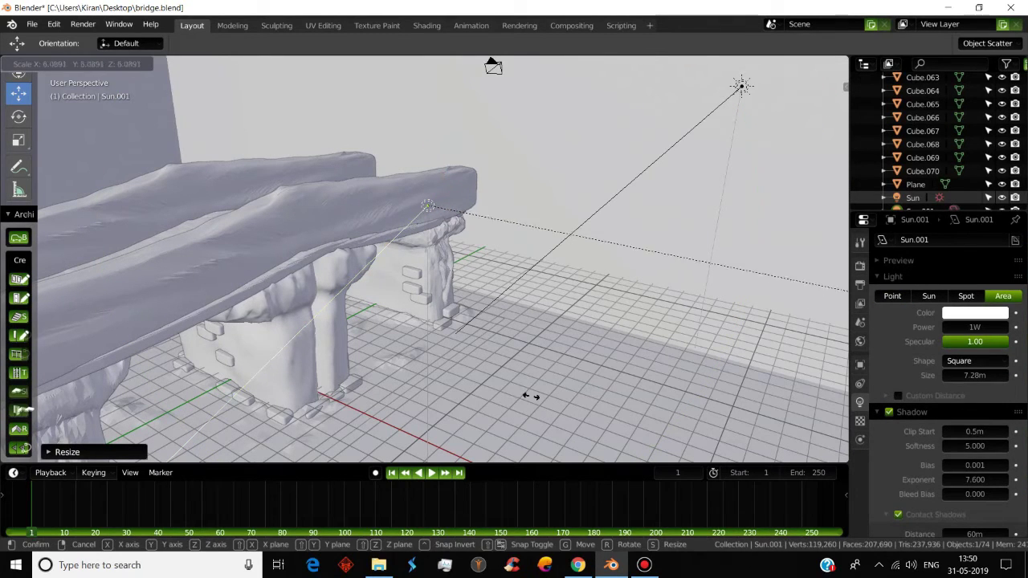
left_click(531, 396)
middle_click_drag(492, 67, 482, 95)
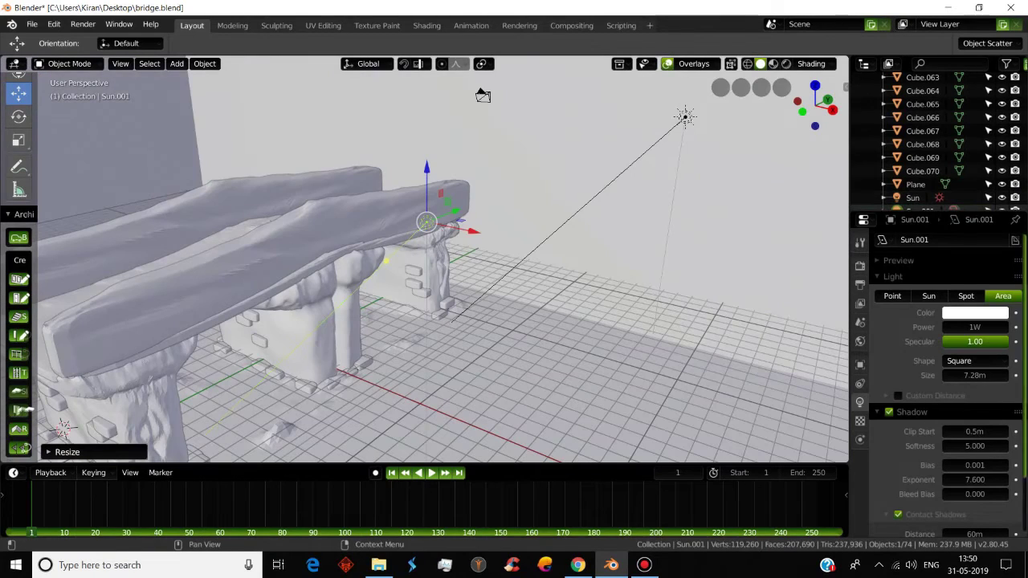
key("shift+z")
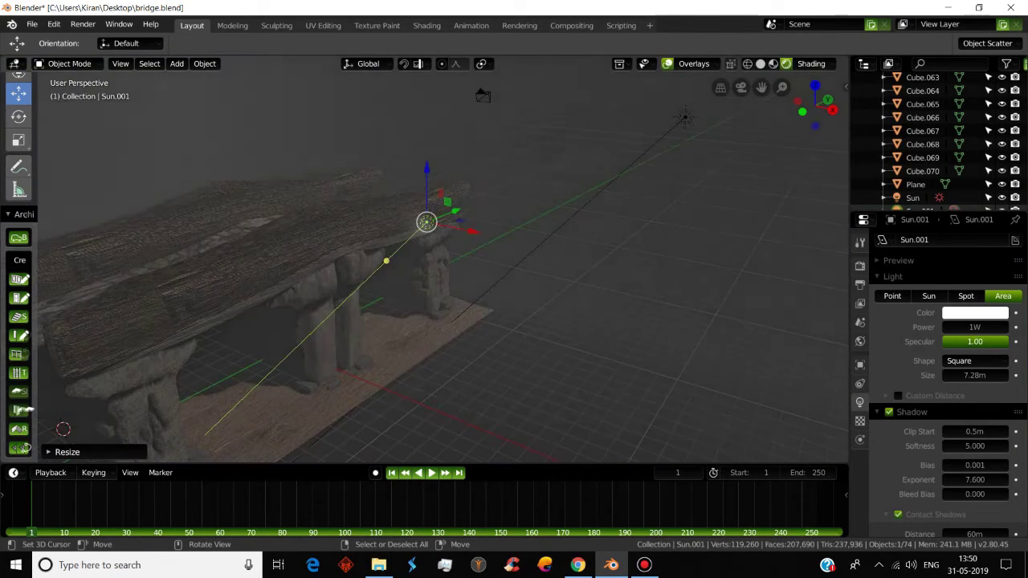
mouse_move(441, 130)
middle_mouse_down()
mouse_move(485, 128)
mouse_move(505, 101)
mouse_move(530, 137)
middle_mouse_up()
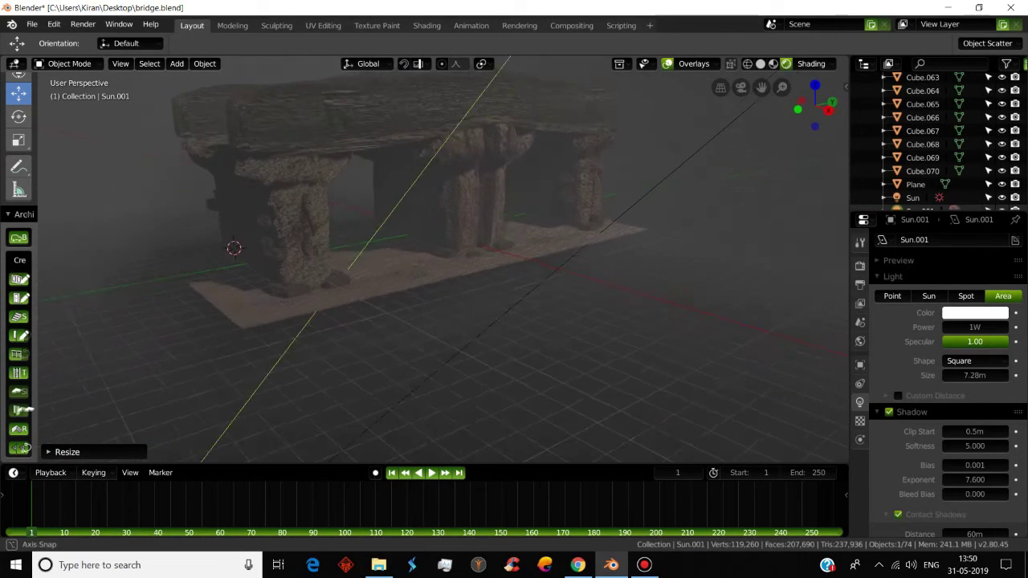